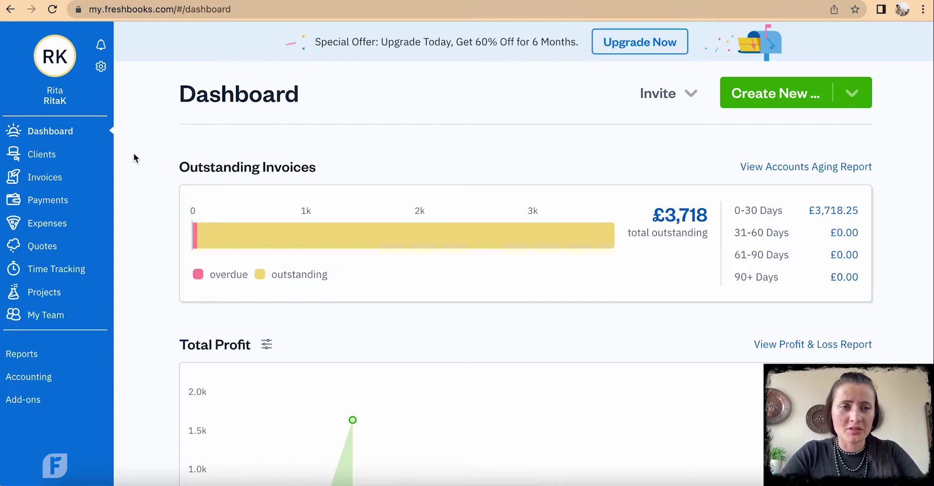
# Go from the Dashboard to the Projects page via the left sidebar.
pyautogui.click(55, 294)
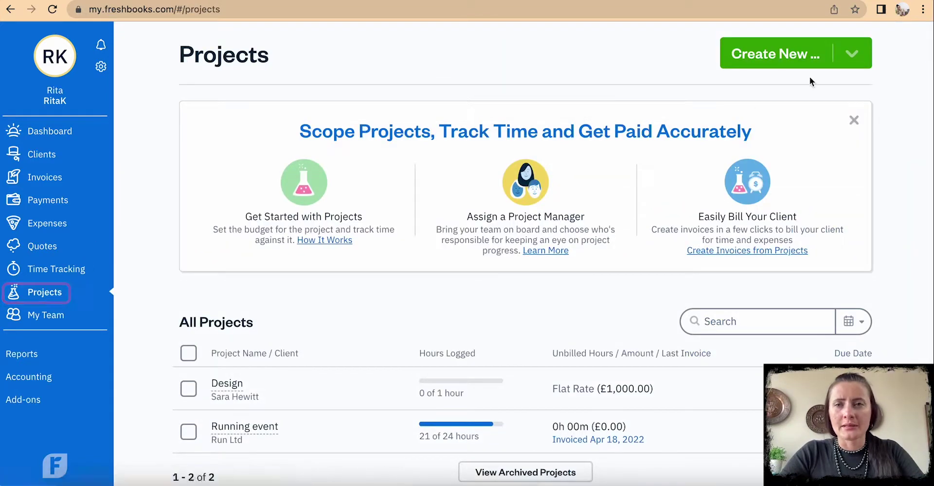
# Start a new Flat Rate Project from the Create New menu.
pyautogui.click(852, 54)
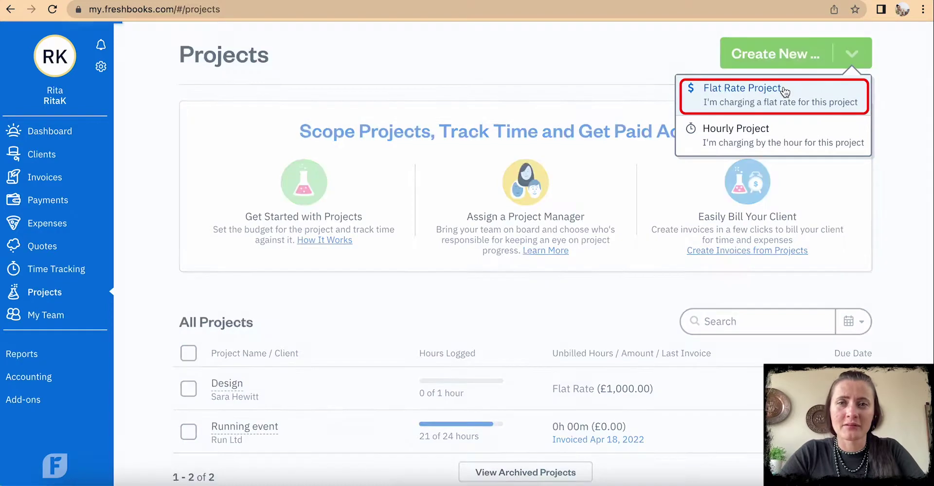
pyautogui.click(714, 89)
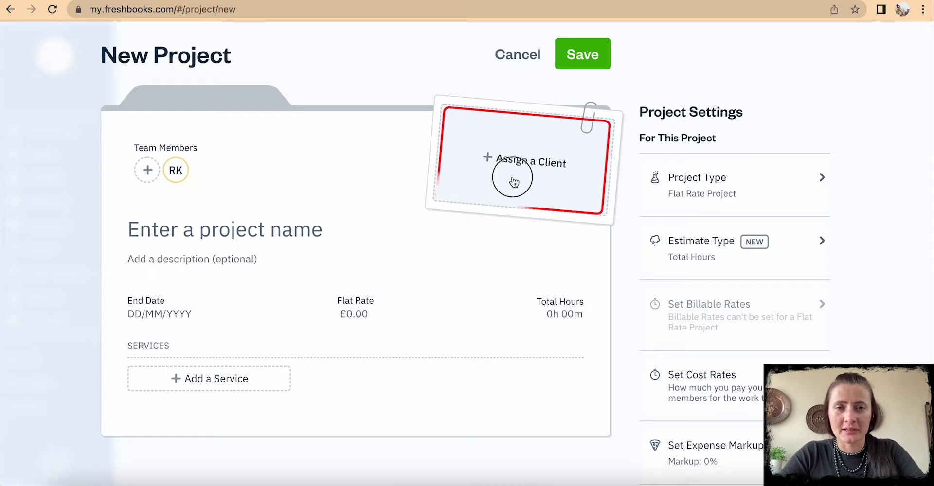
# Pick the project's client from the Assign a Client dropdown list.
pyautogui.click(513, 183)
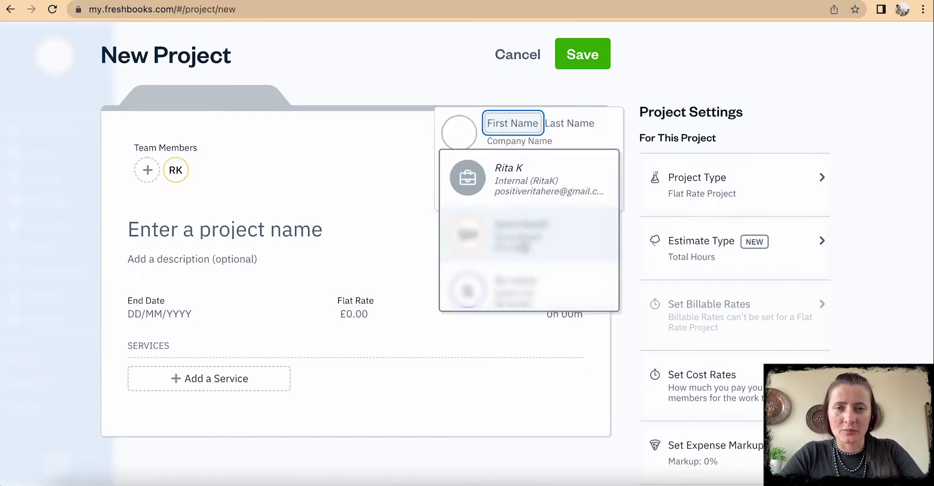
pyautogui.scroll(-3, 538, 250)
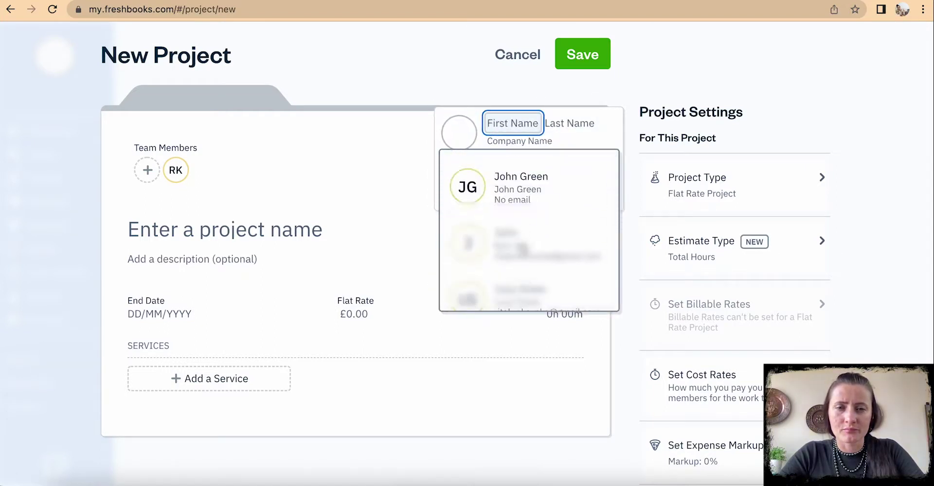
pyautogui.scroll(-2, 538, 250)
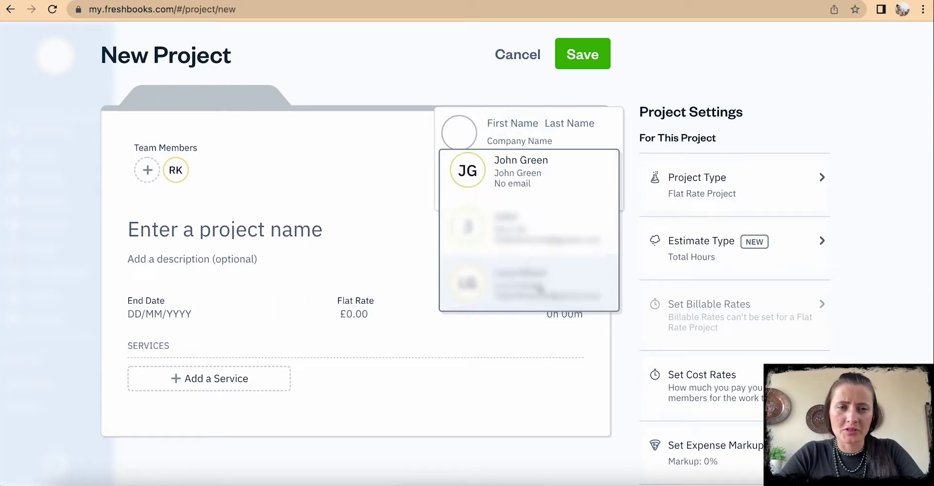
pyautogui.click(537, 280)
pyautogui.click(251, 230)
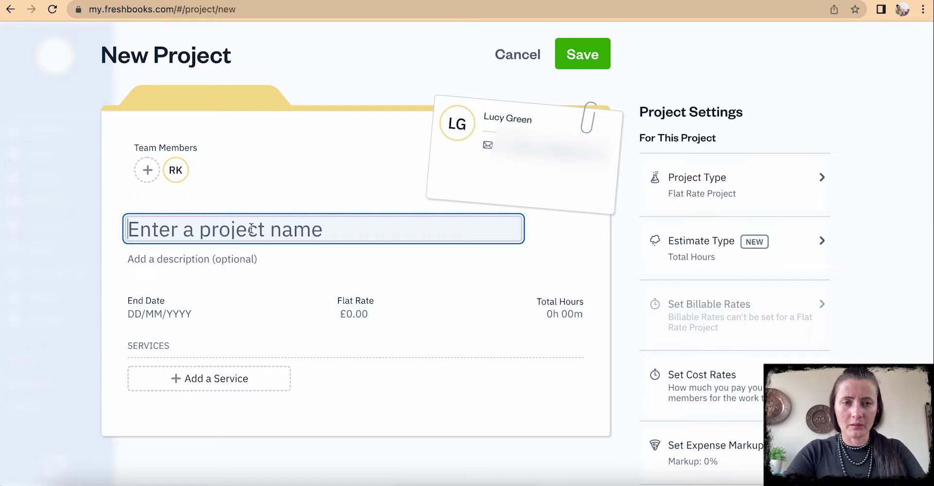
# Name the project 'Charity Event' with the description 'Provide Canvas Bags (100)'.
pyautogui.write('Cha')
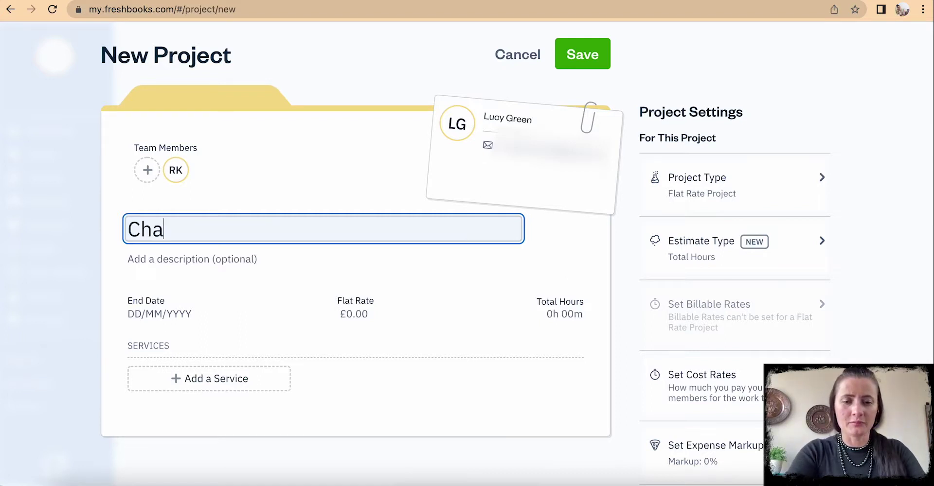
pyautogui.write('rity Event')
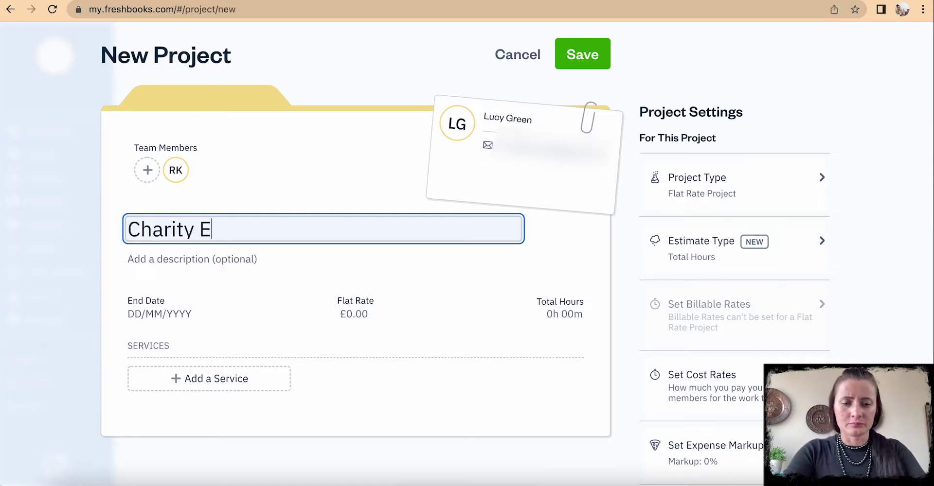
pyautogui.click(231, 261)
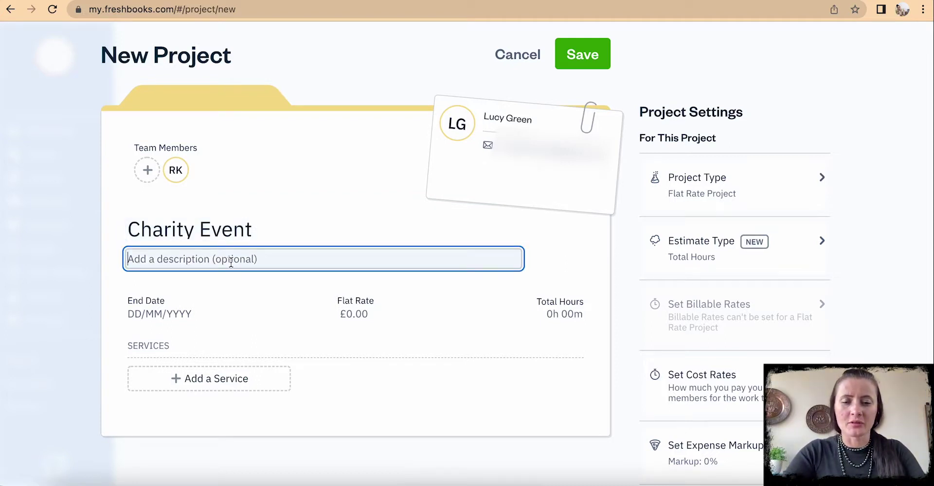
pyautogui.write('Provide ')
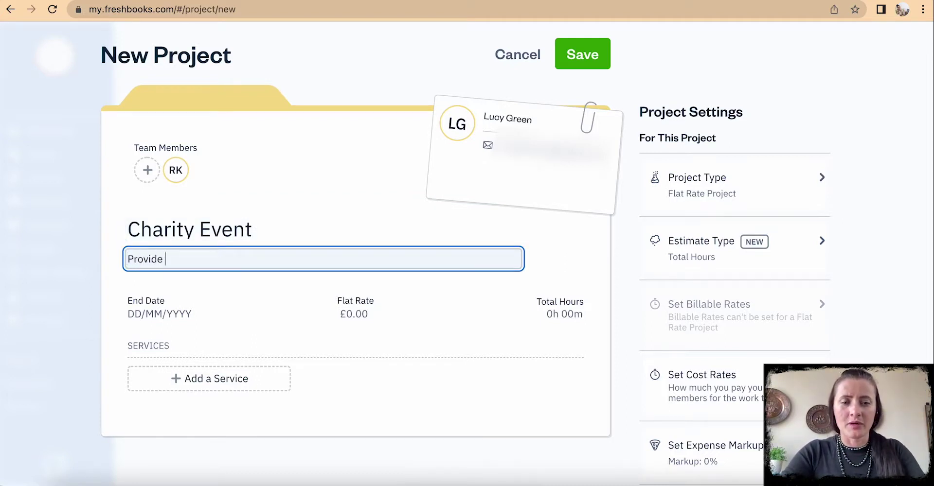
pyautogui.write('Cab')
pyautogui.press('BackSpace')
pyautogui.write('nvas ')
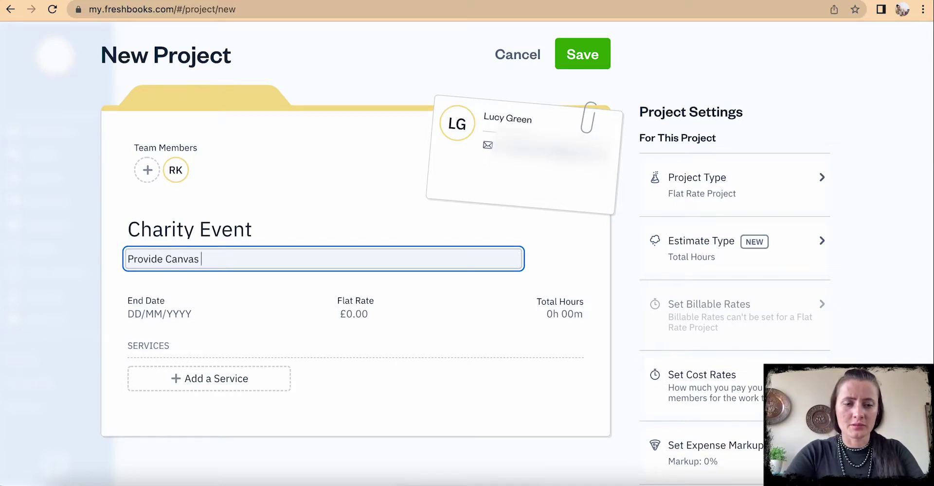
pyautogui.write('Bags ')
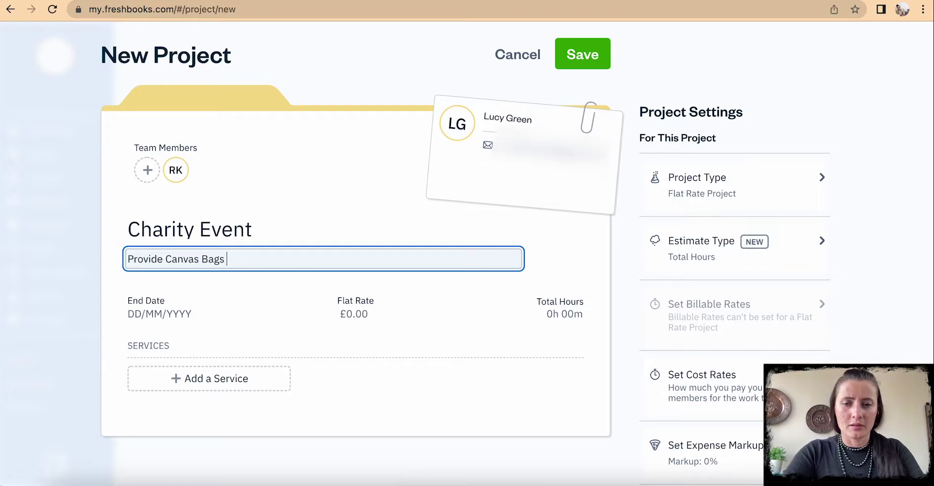
pyautogui.write('(1')
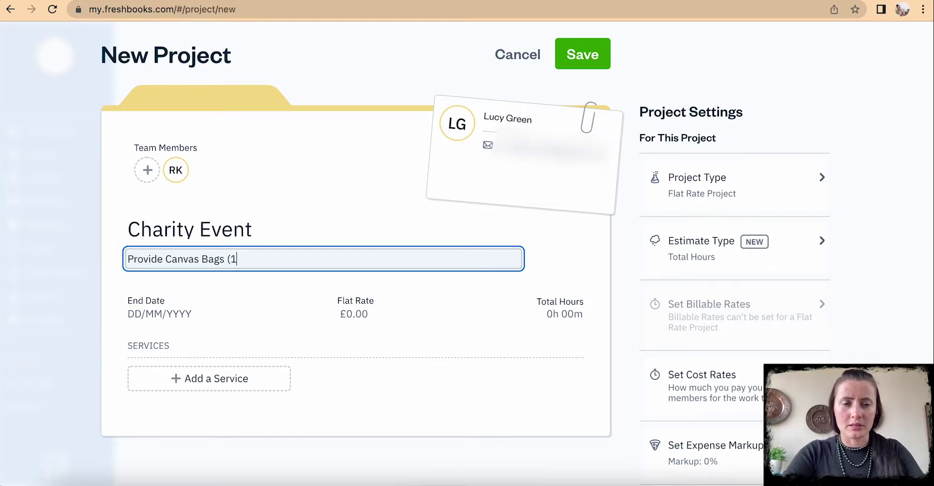
pyautogui.write('0')
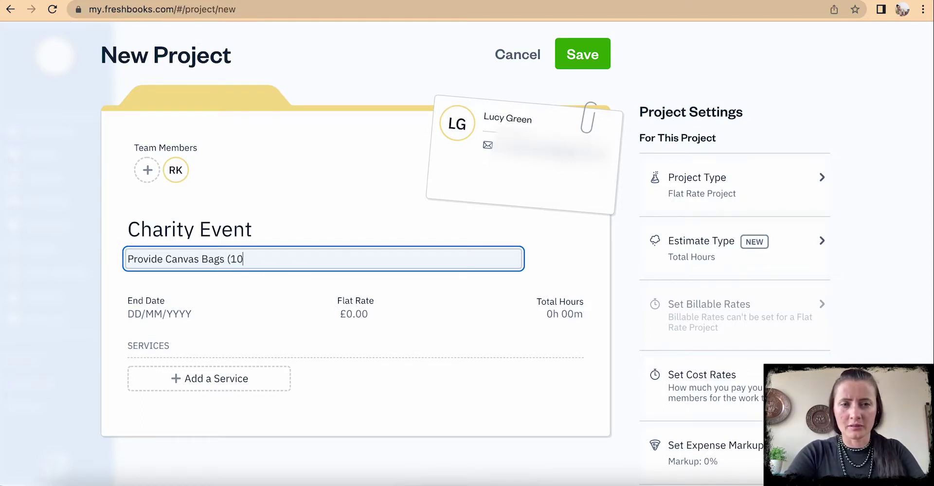
pyautogui.write('0)')
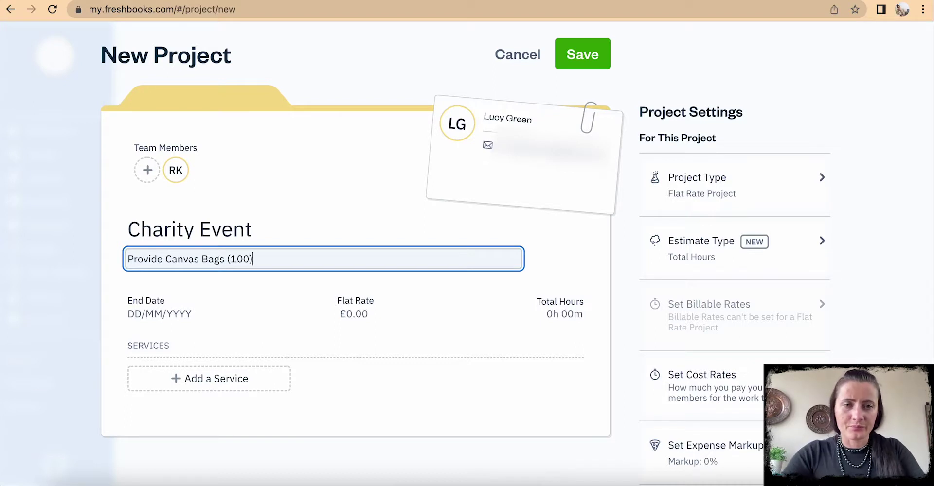
# Set the end date to 30/04/2022 and change the flat rate from 1000 to £2,000.00.
pyautogui.click(186, 316)
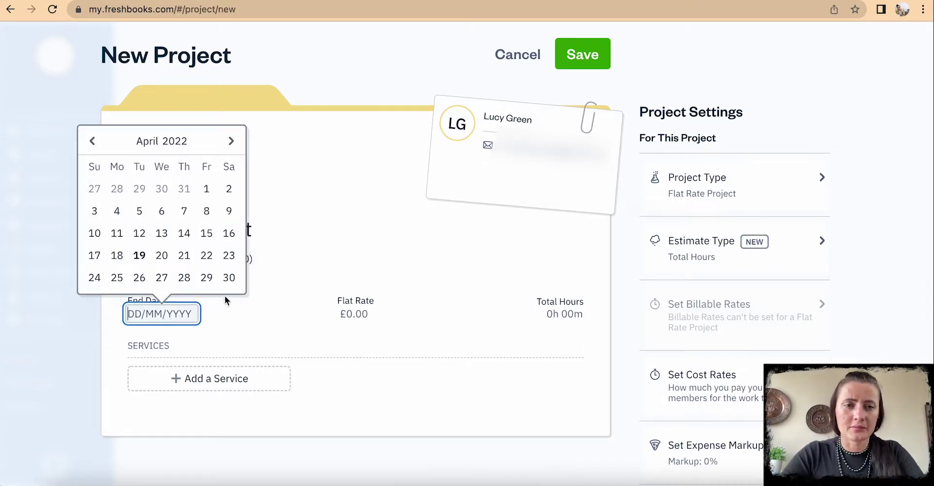
pyautogui.click(229, 278)
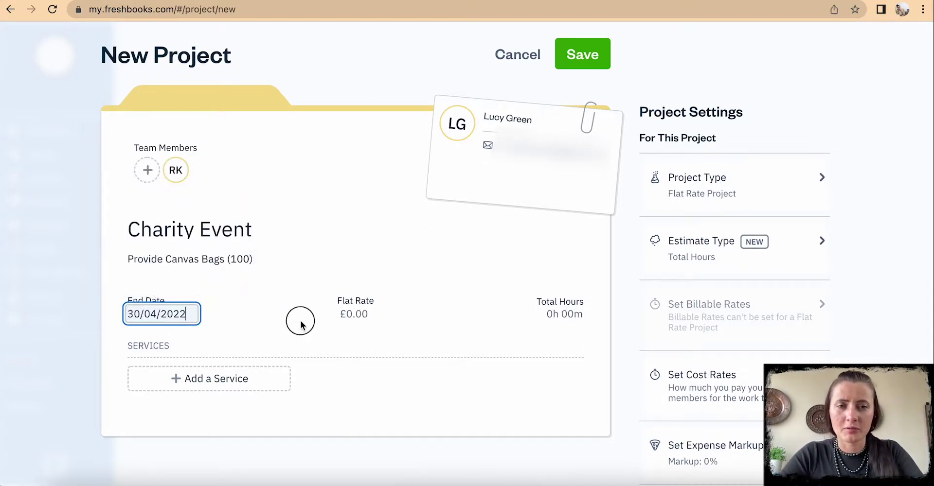
pyautogui.click(356, 313)
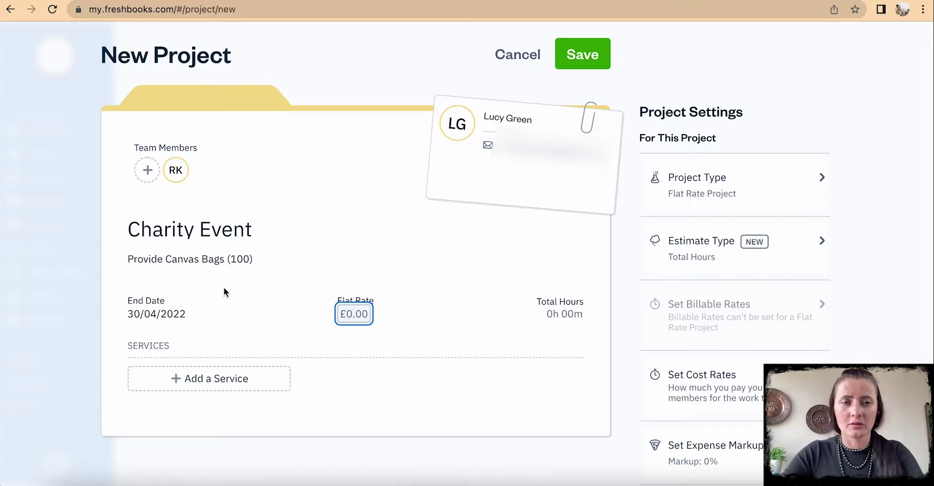
pyautogui.write('1000')
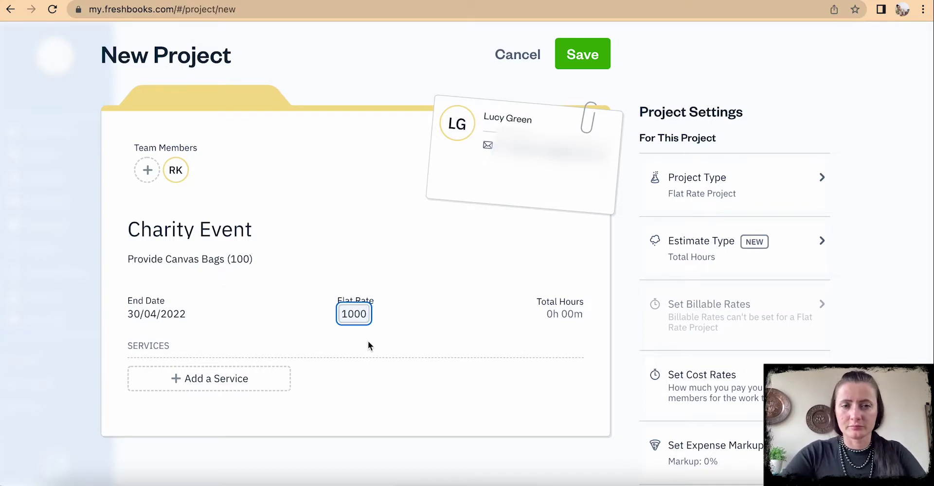
pyautogui.press('BackSpace')
pyautogui.press('BackSpace')
pyautogui.press('BackSpace')
pyautogui.press('BackSpace')
pyautogui.write('2,000')
pyautogui.click(438, 322)
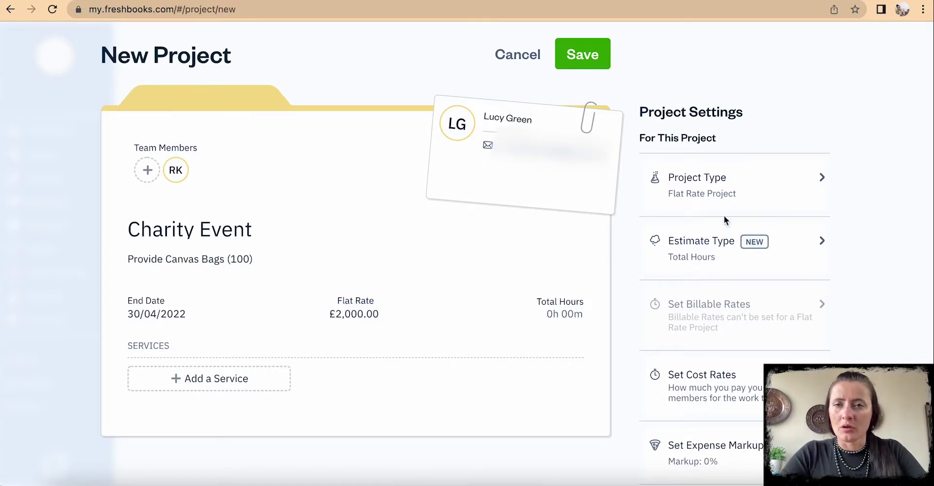
pyautogui.scroll(-1, 870, 195)
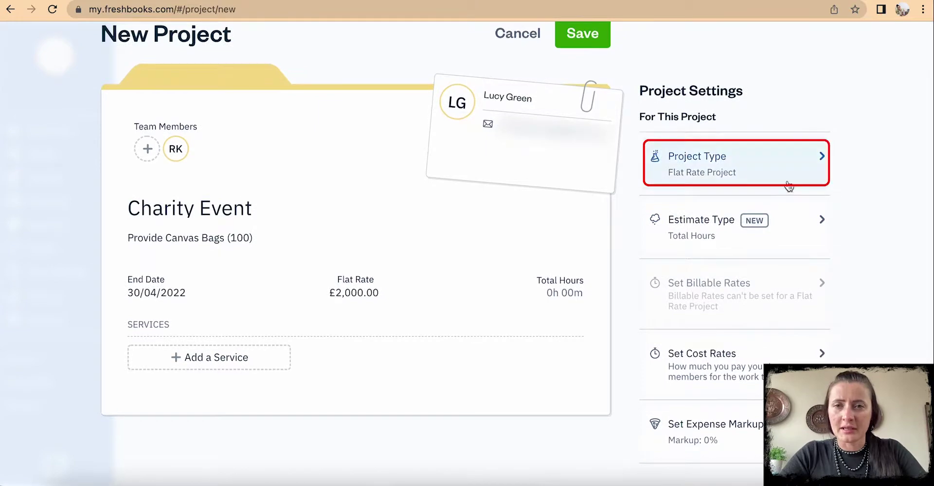
pyautogui.click(765, 177)
pyautogui.click(758, 167)
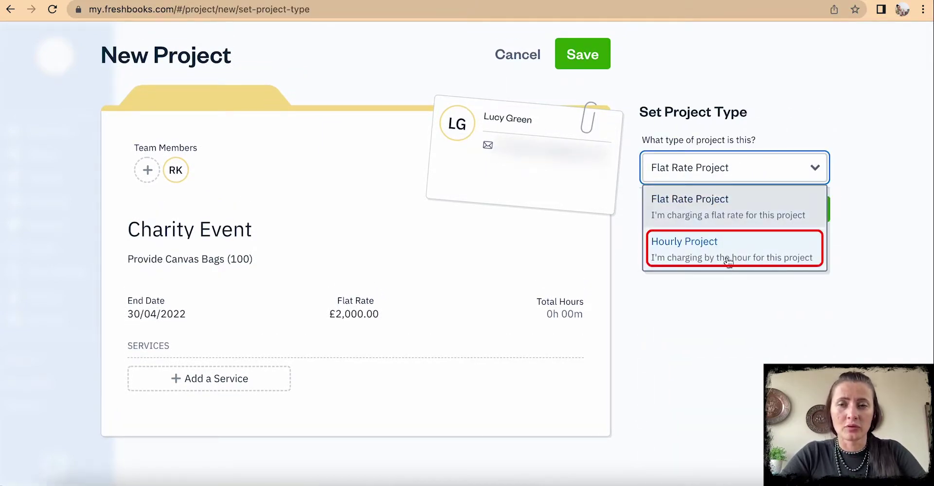
pyautogui.click(917, 197)
pyautogui.click(745, 209)
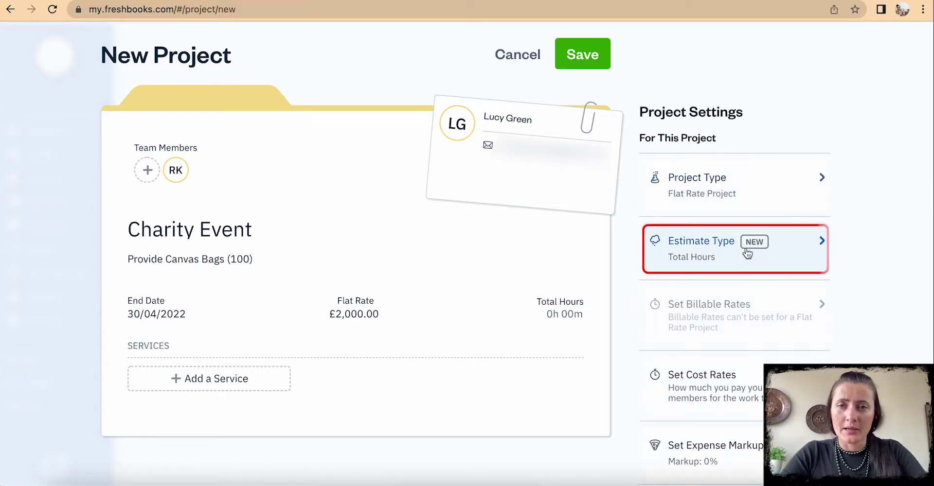
pyautogui.click(735, 256)
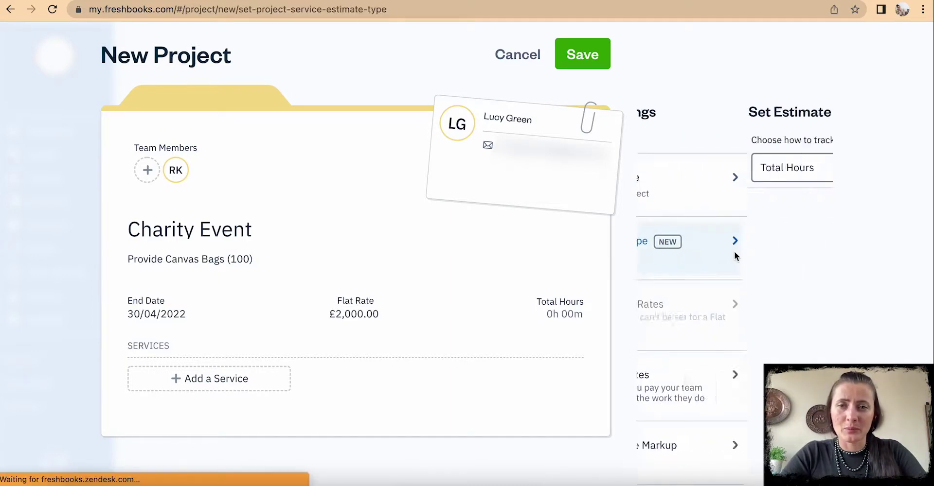
pyautogui.click(695, 179)
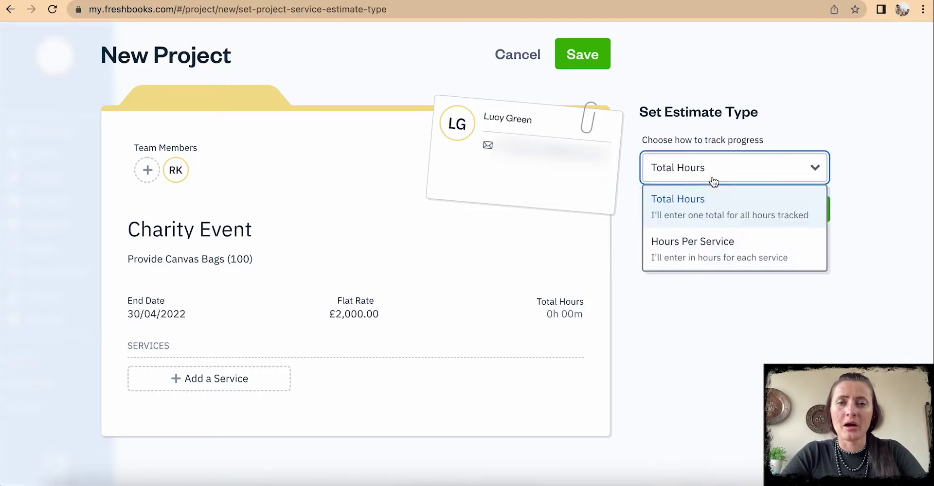
pyautogui.click(847, 128)
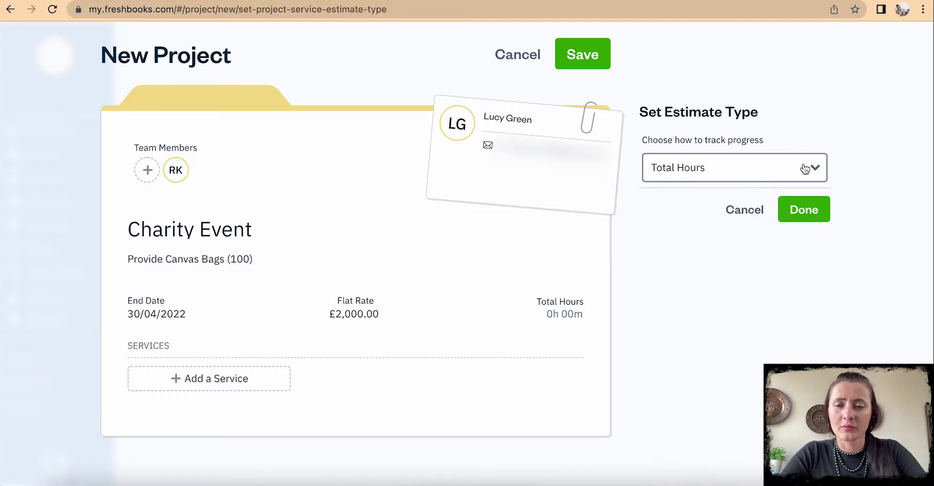
pyautogui.click(752, 210)
pyautogui.scroll(-1, 808, 323)
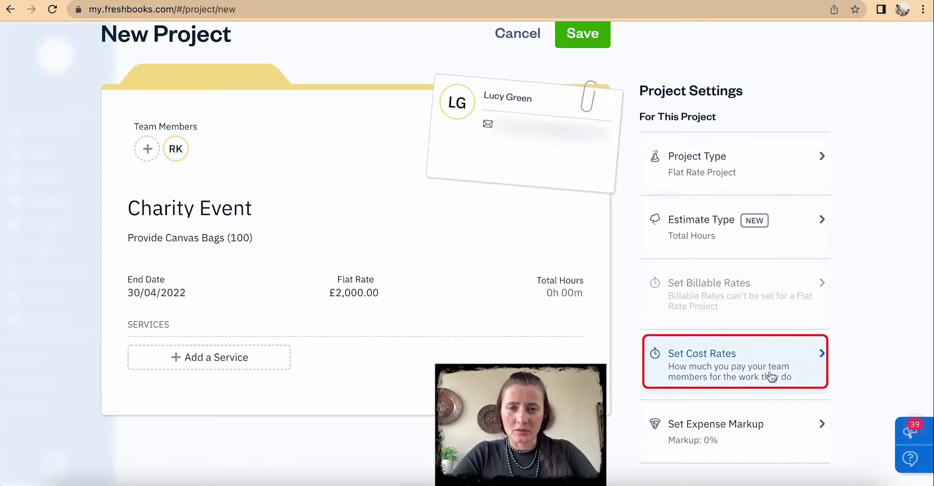
pyautogui.click(738, 369)
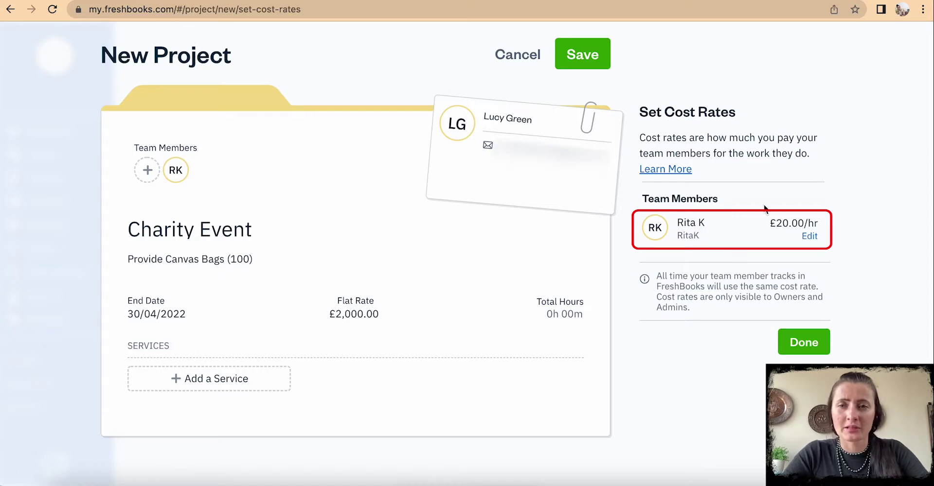
pyautogui.click(800, 342)
pyautogui.scroll(-1, 768, 396)
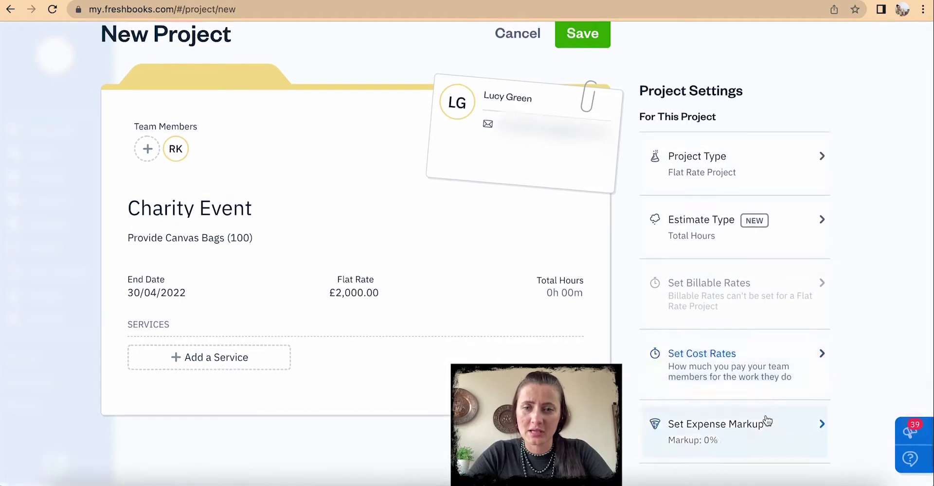
# Set the expense markup to 40% and save the Charity Event project.
pyautogui.click(765, 434)
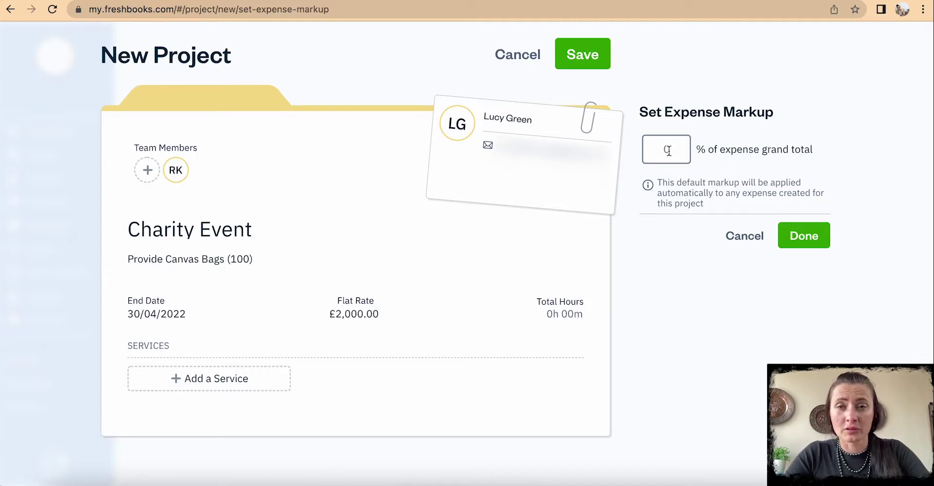
pyautogui.click(671, 151)
pyautogui.write('40')
pyautogui.click(815, 239)
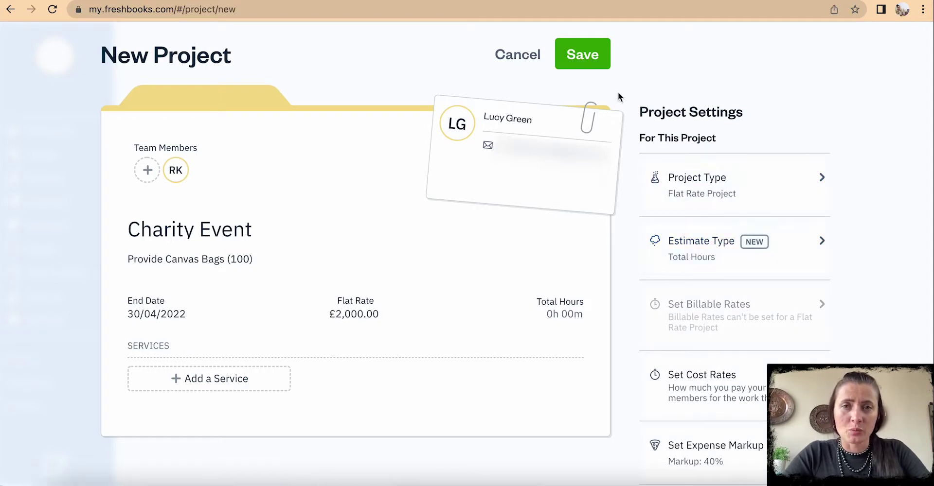
pyautogui.click(591, 55)
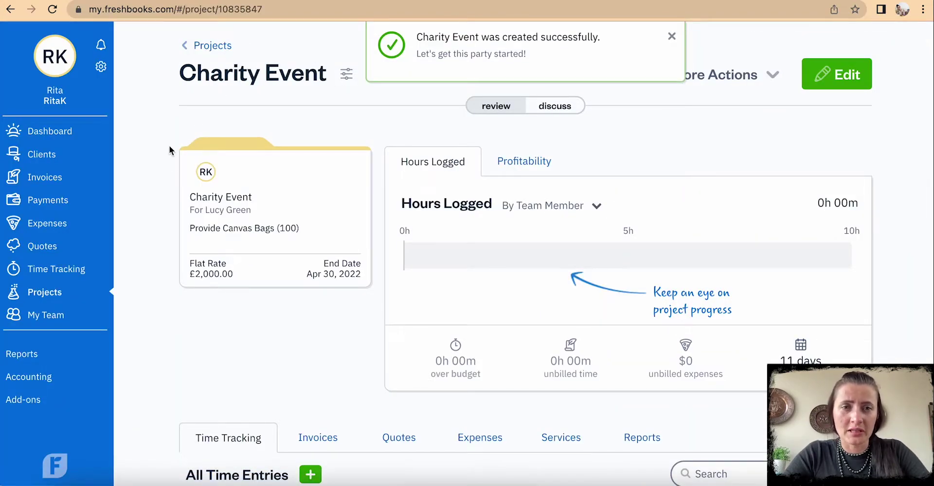
# Scroll the Charity Event project page to review the £2,000.00 flat rate and Apr 30, 2022 end date.
pyautogui.scroll(-2, 321, 297)
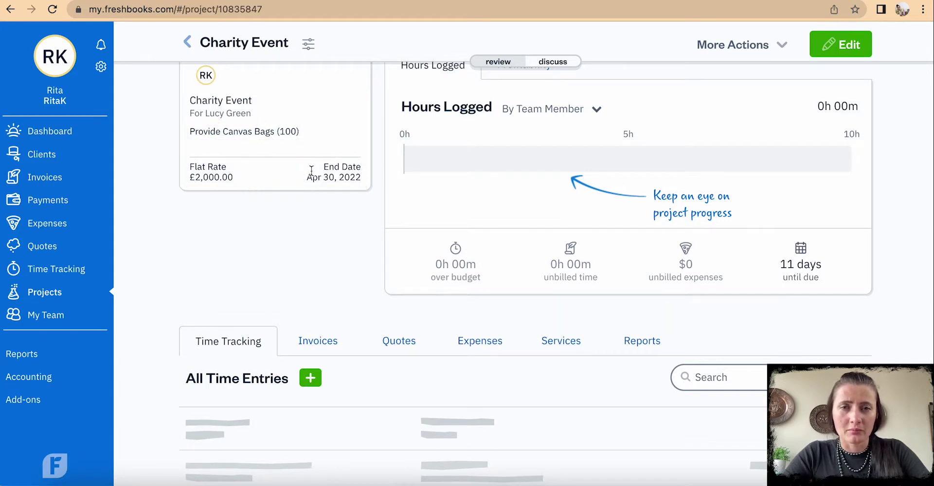
pyautogui.scroll(-3, 342, 231)
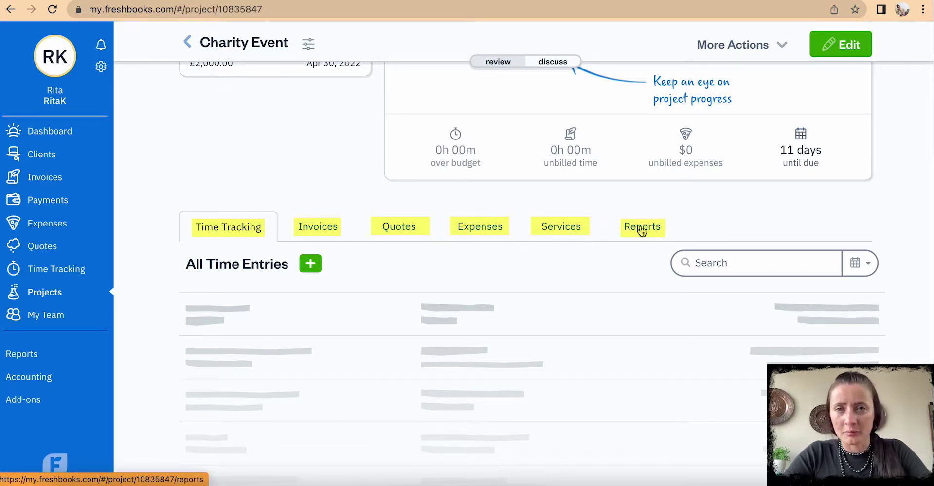
pyautogui.click(783, 46)
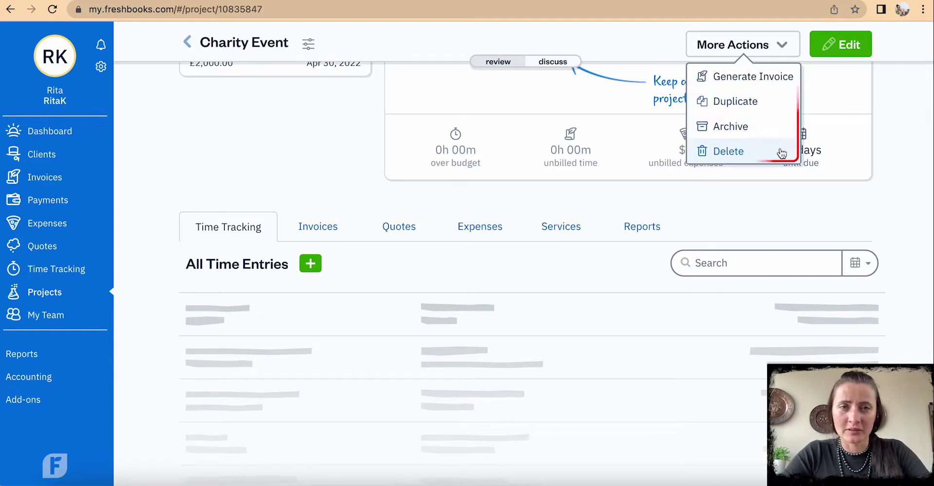
pyautogui.click(834, 49)
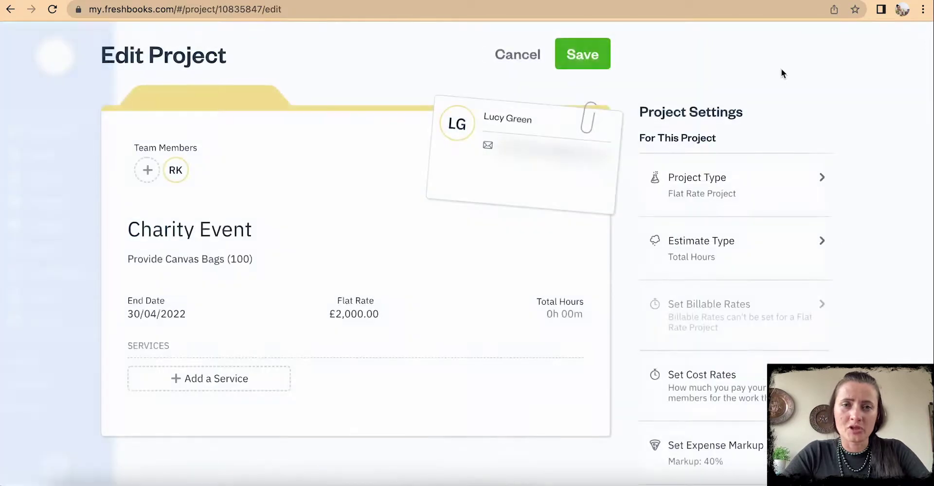
pyautogui.click(522, 55)
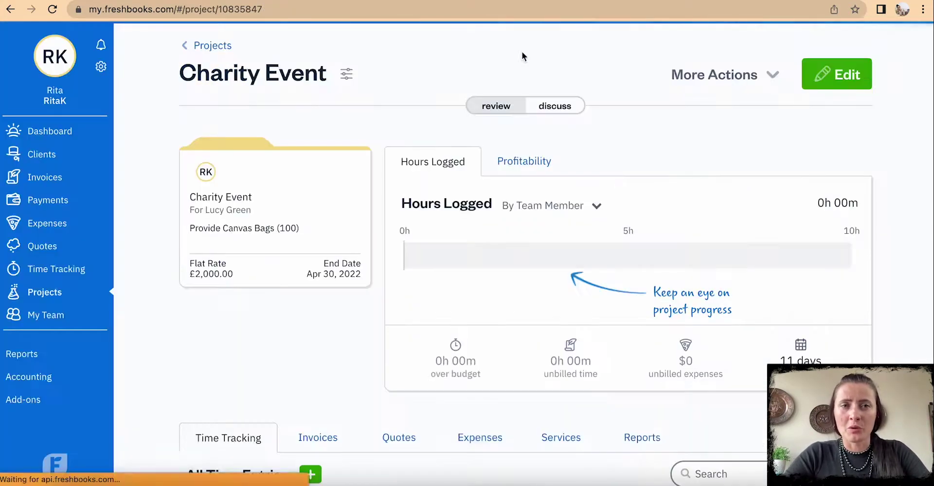